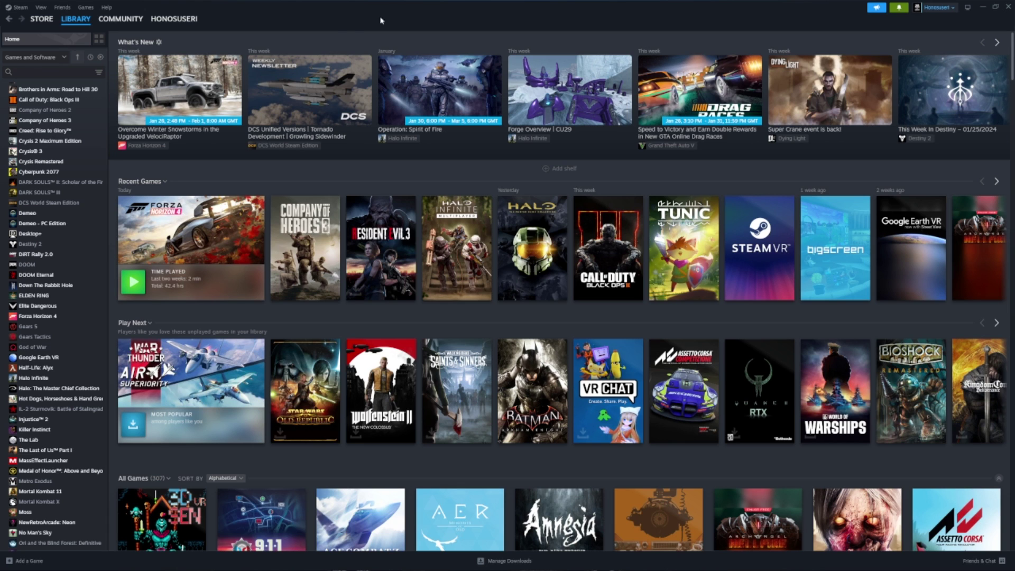
# Step: Launch Forza Horizon 4 and wait until its splash image appears
pyautogui.click(139, 280)
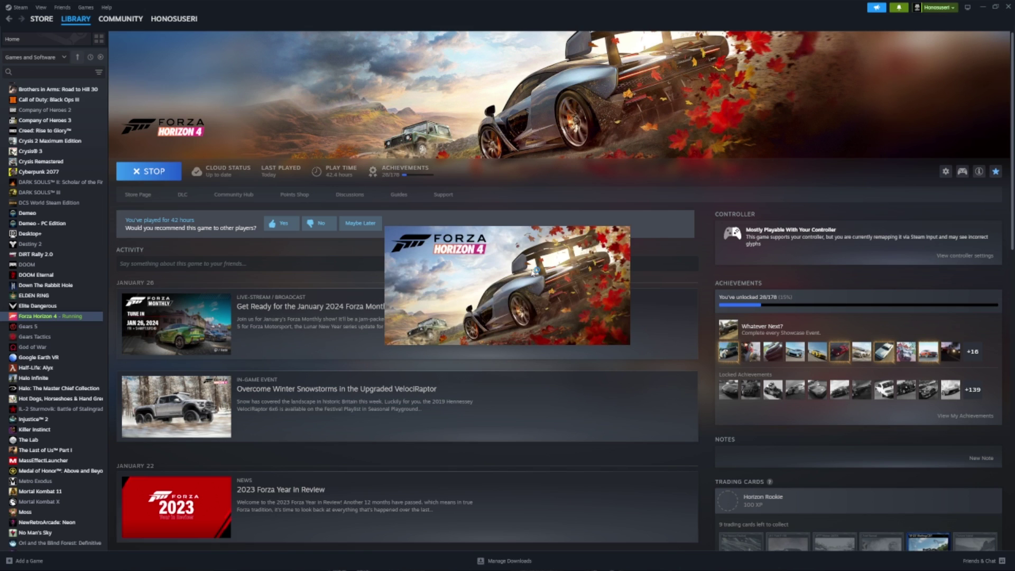
pyautogui.rightClick(552, 561)
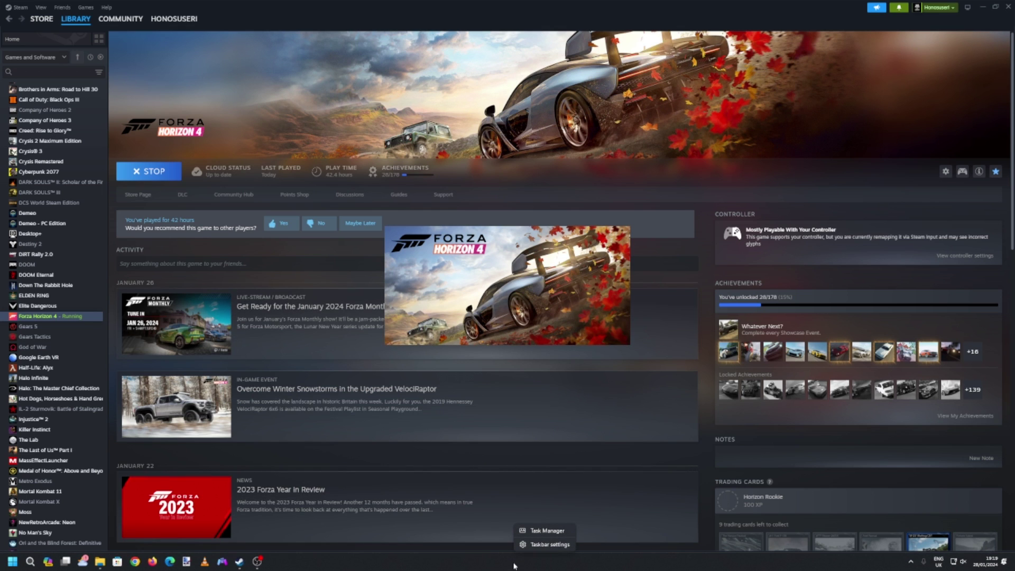
pyautogui.click(553, 531)
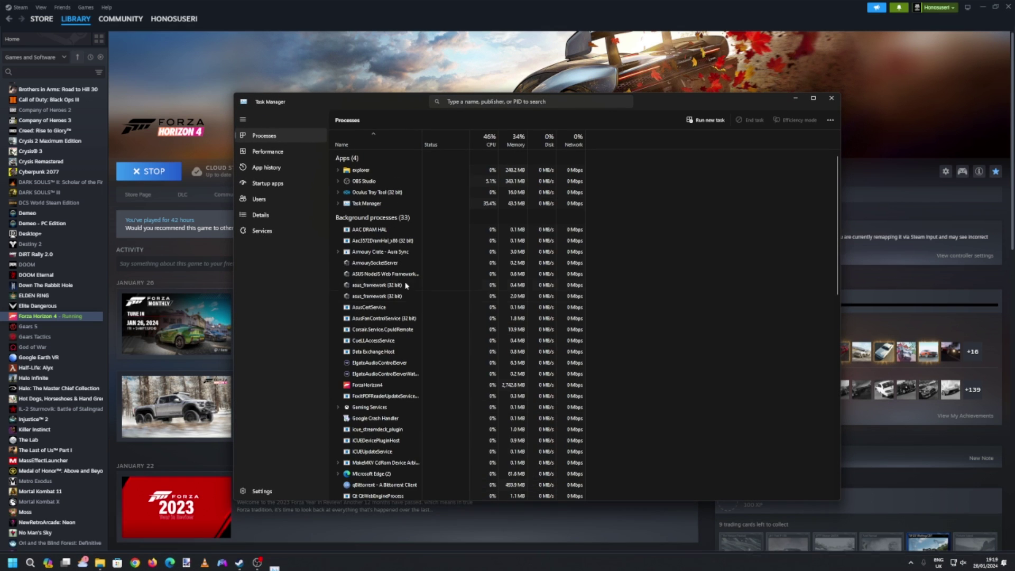
pyautogui.click(279, 153)
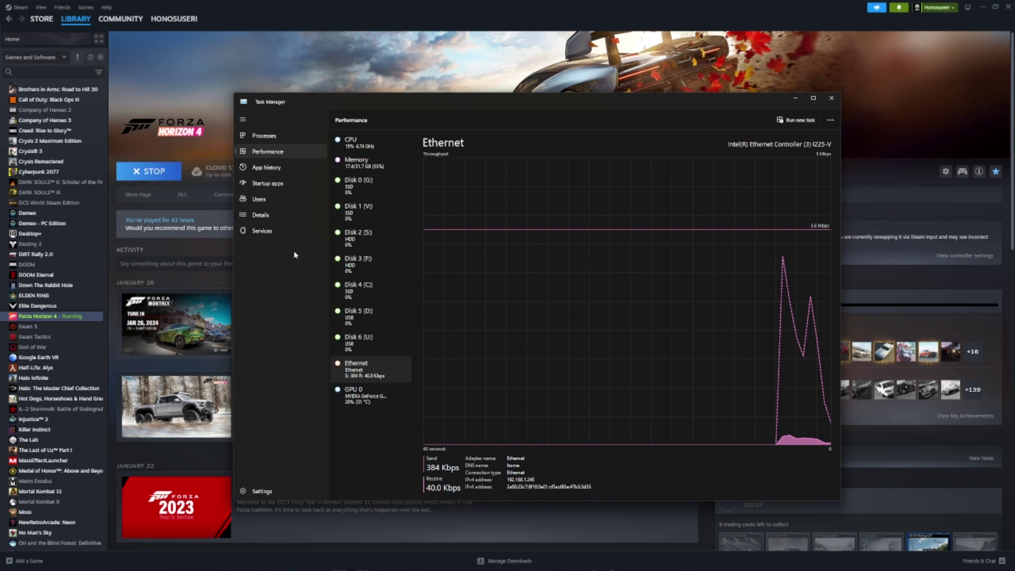
pyautogui.click(831, 98)
# Step: Stop Forza Horizon 4, confirm exiting, and bring up the library entry's options
pyautogui.click(143, 171)
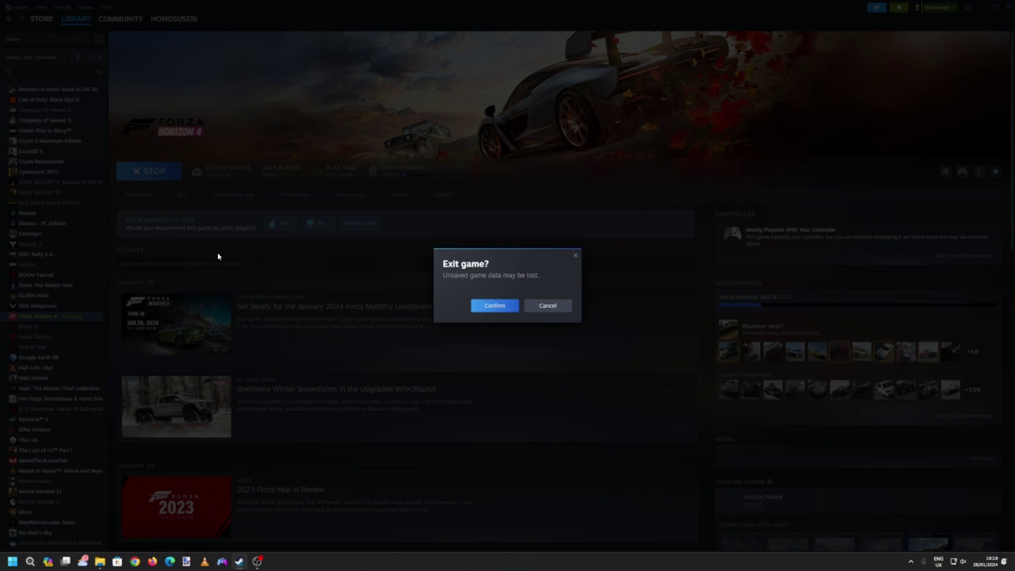
pyautogui.click(507, 307)
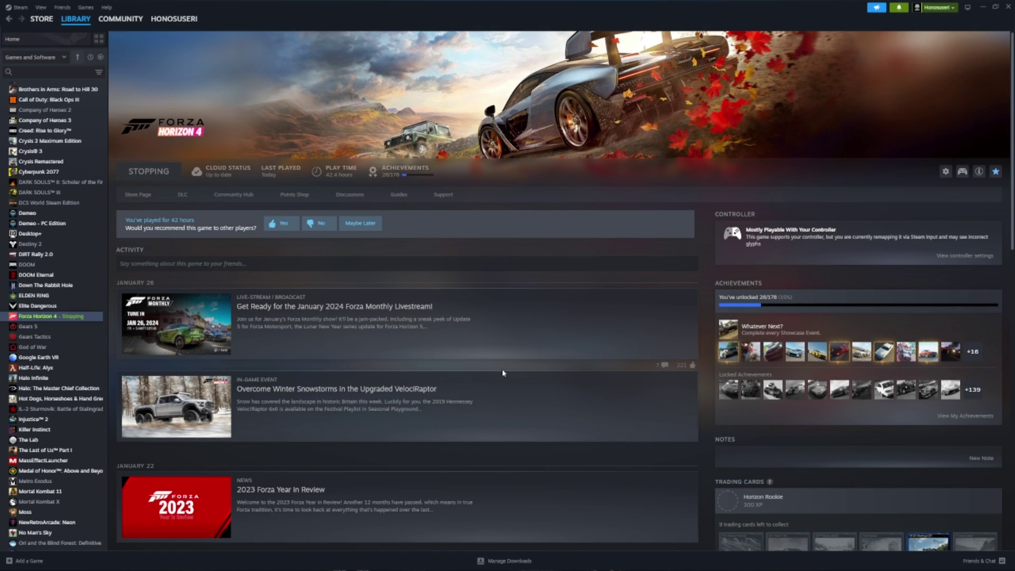
pyautogui.rightClick(49, 316)
pyautogui.moveTo(68, 362)
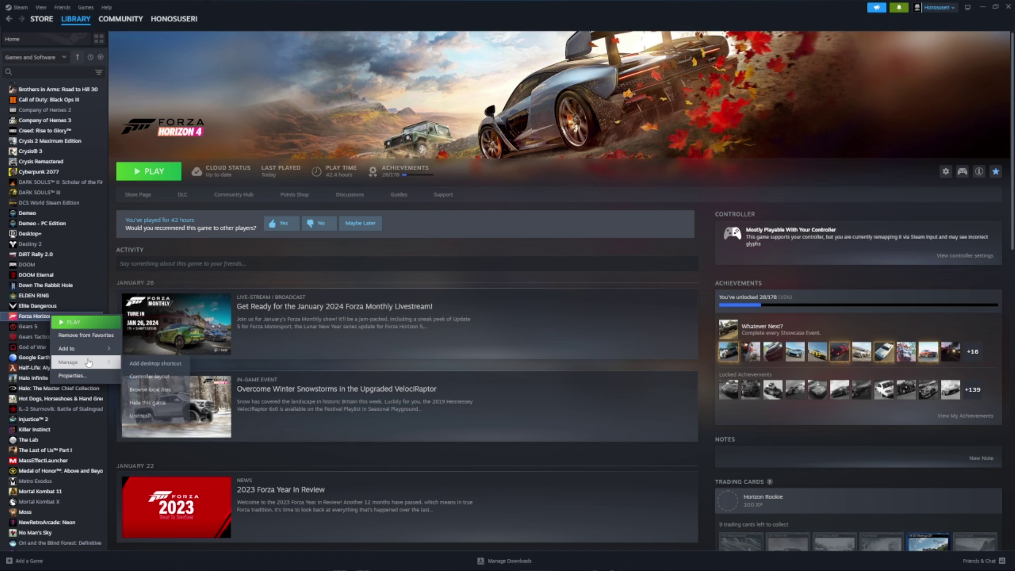
# Step: Browse the local files and delete TargetHardwareProfiler.dll from the ForzaHorizon4 folder
pyautogui.click(150, 389)
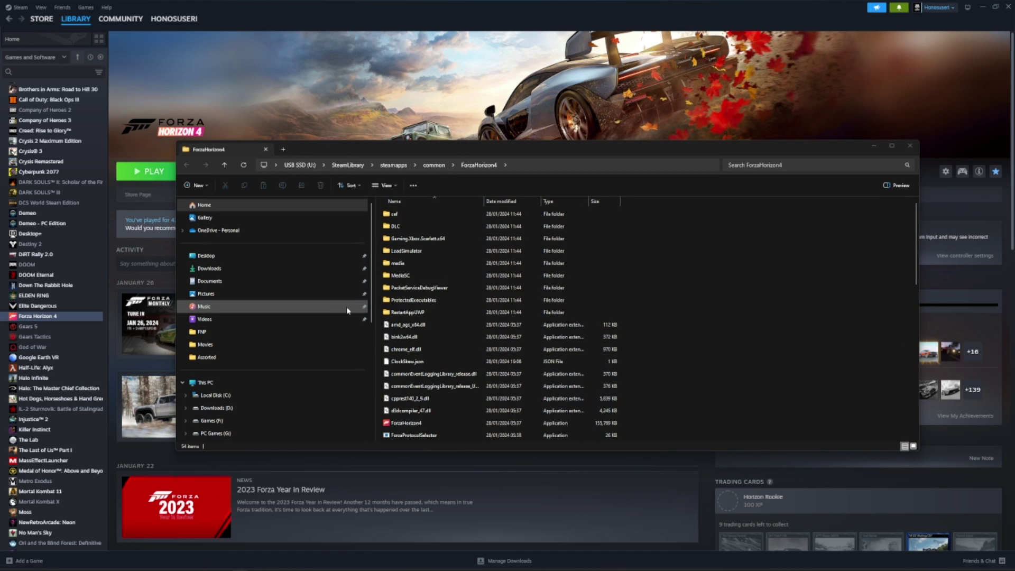
pyautogui.scroll(-2, 460, 309)
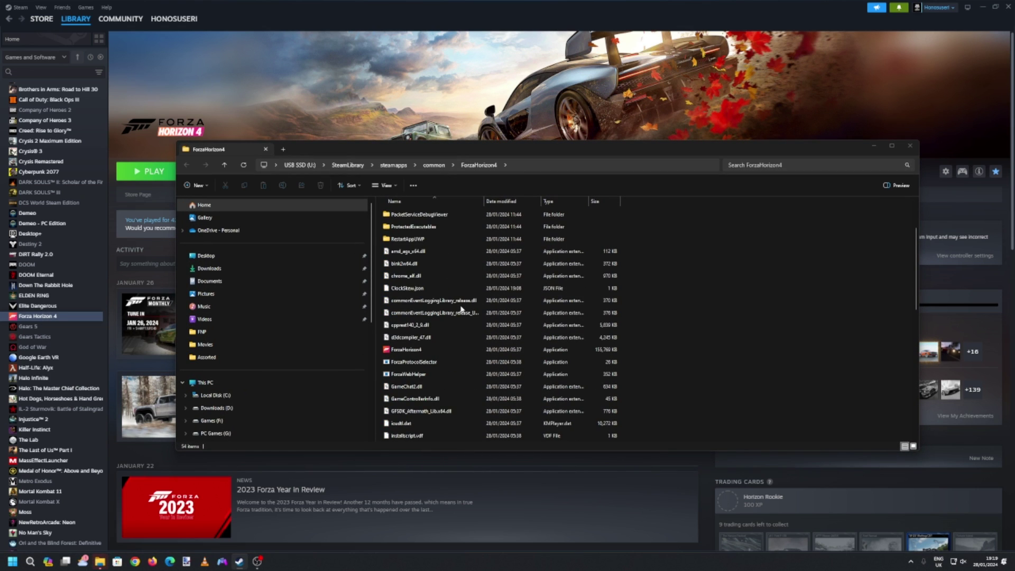
pyautogui.scroll(-2, 460, 310)
pyautogui.scroll(-2, 461, 312)
pyautogui.scroll(-1, 461, 313)
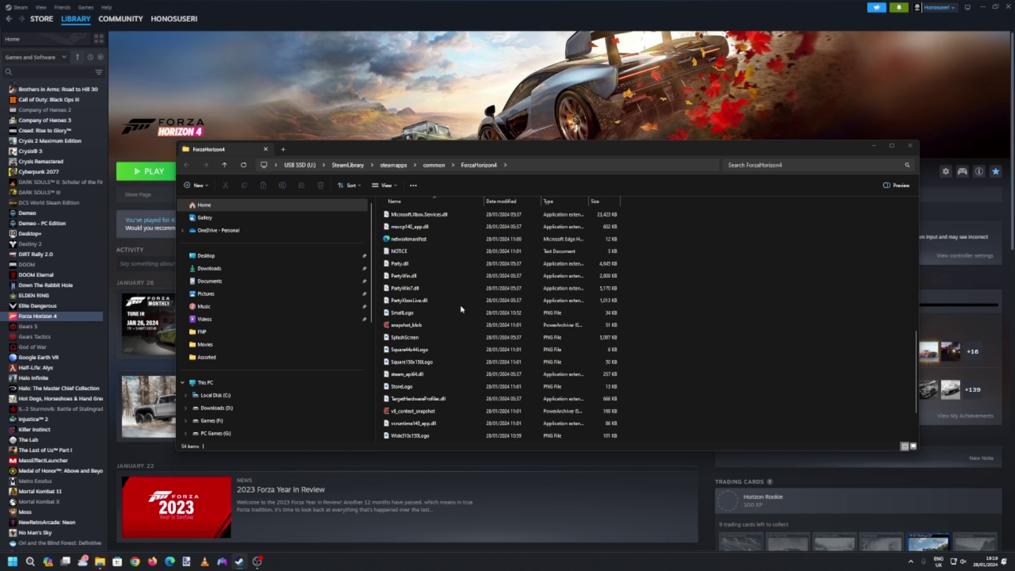
pyautogui.click(437, 339)
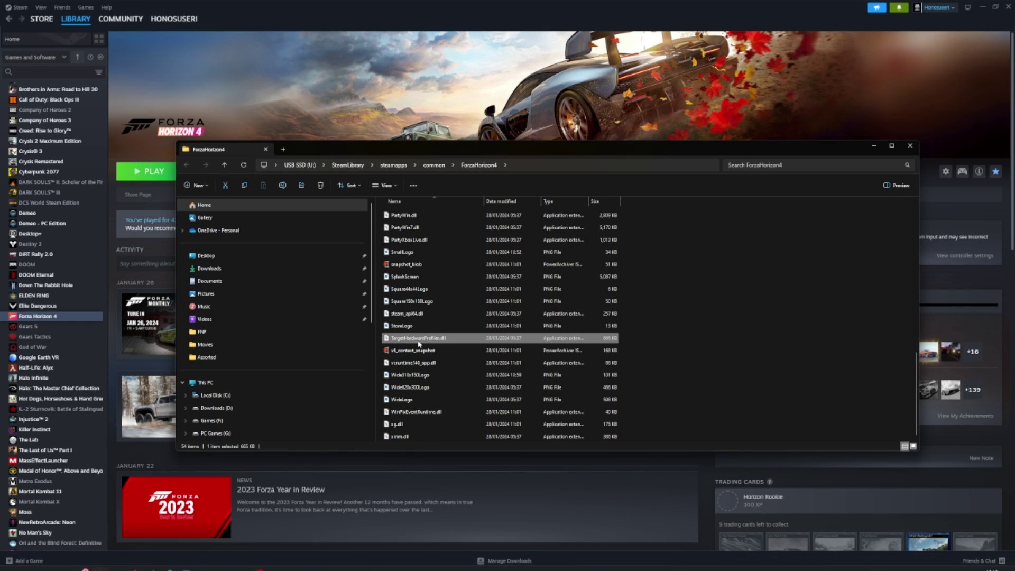
pyautogui.rightClick(444, 343)
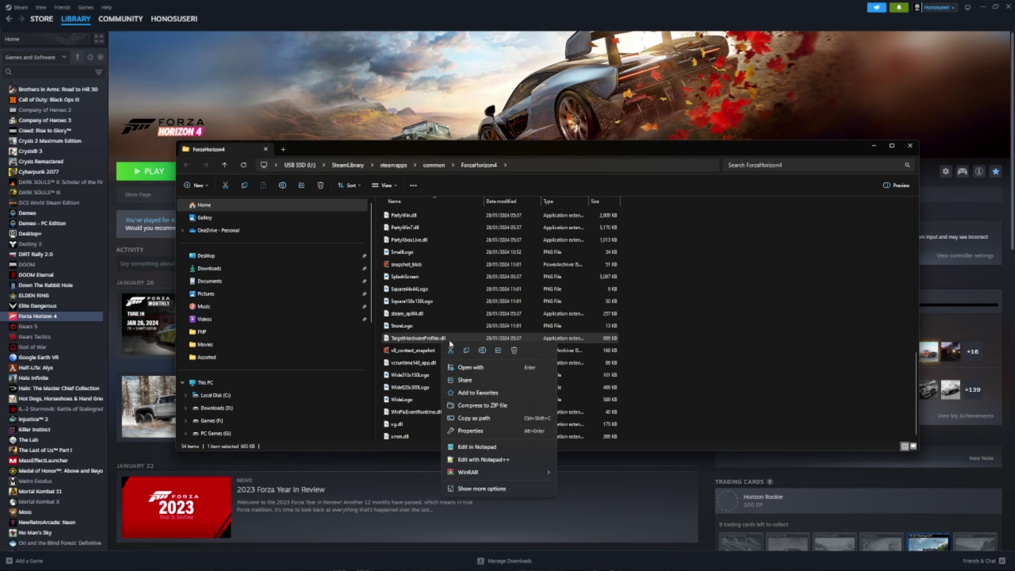
pyautogui.click(514, 350)
# Step: Close the ForzaHorizon4 install folder window
pyautogui.click(911, 148)
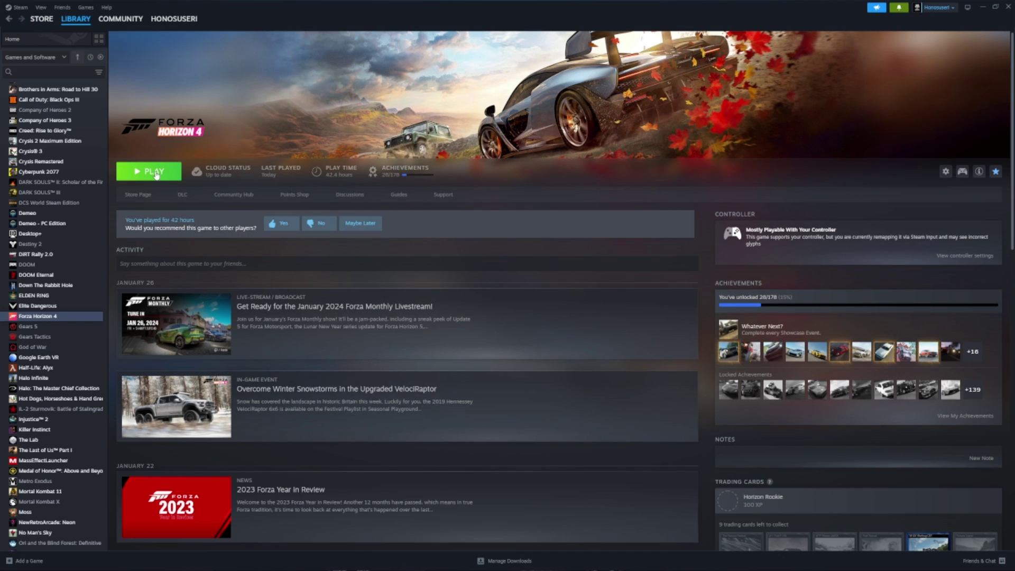